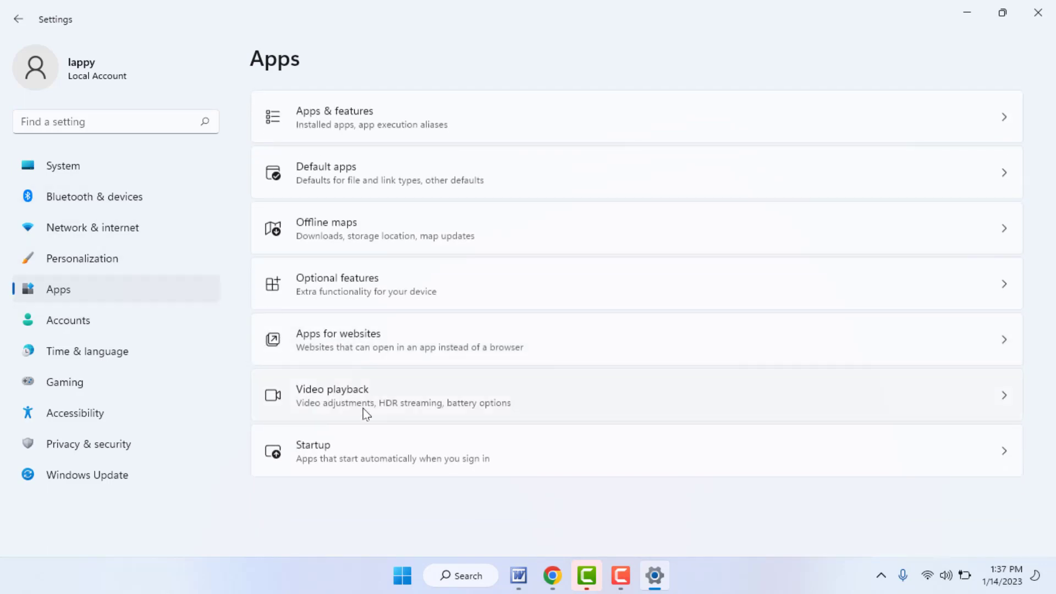
Step: Go to Apps > Optional features in Windows Settings
click(337, 283)
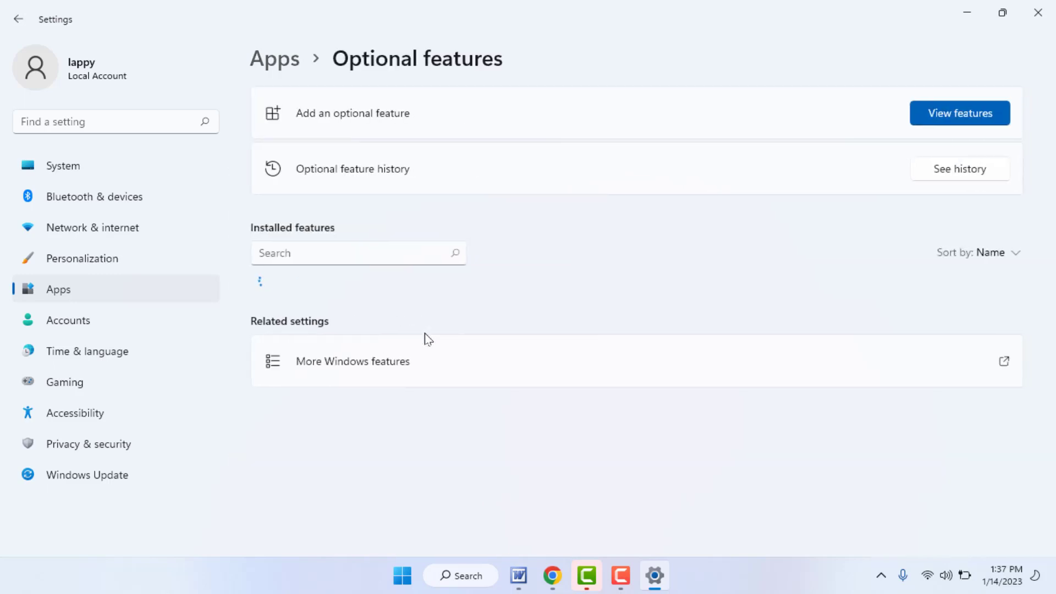
Step: Filter the installed optional features list by entering 'aa' in its search box
click(309, 248)
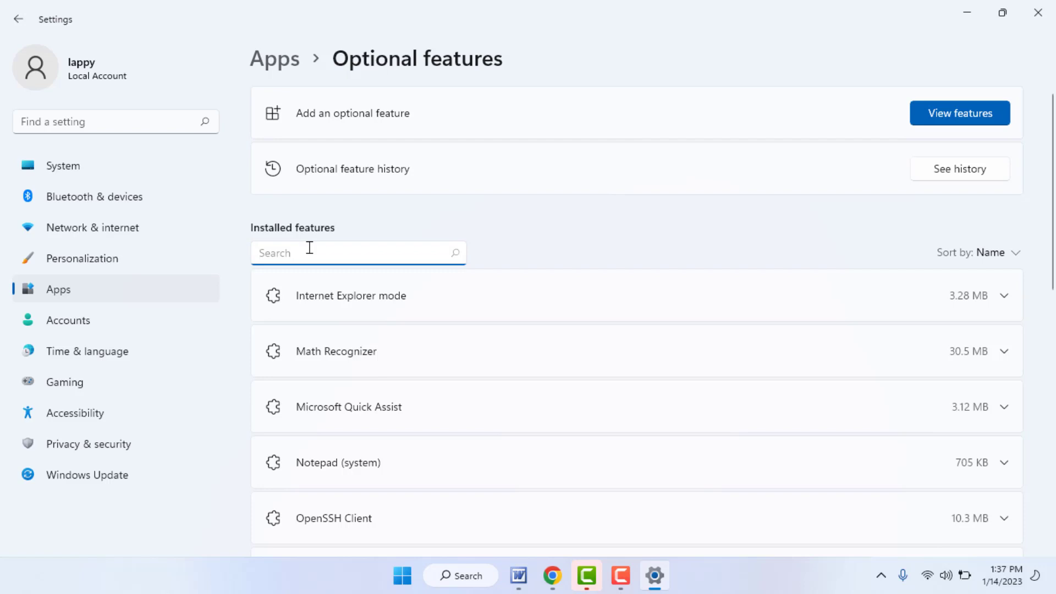
text(a)
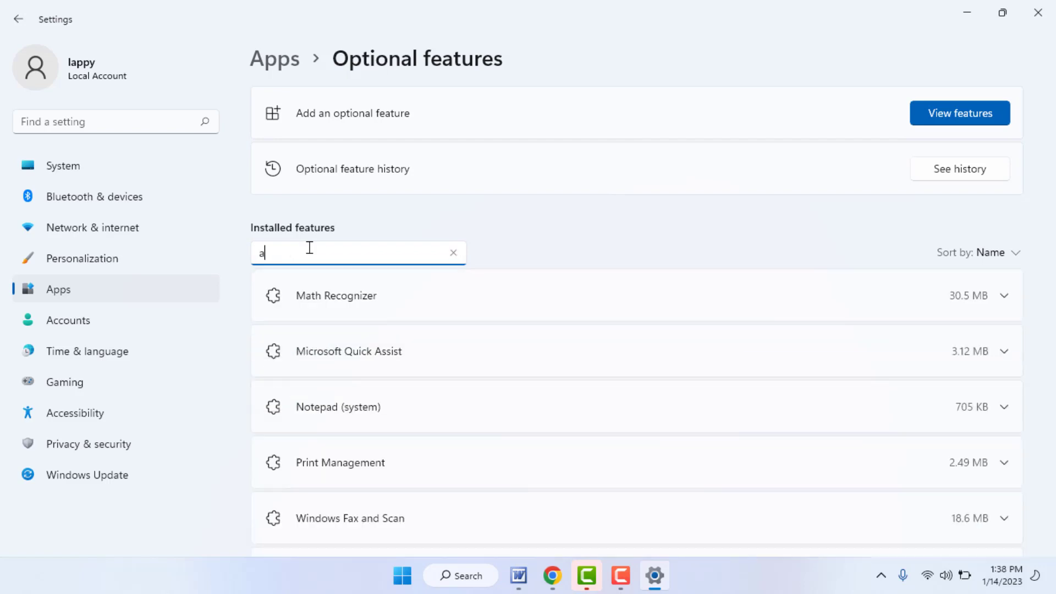
text(a)
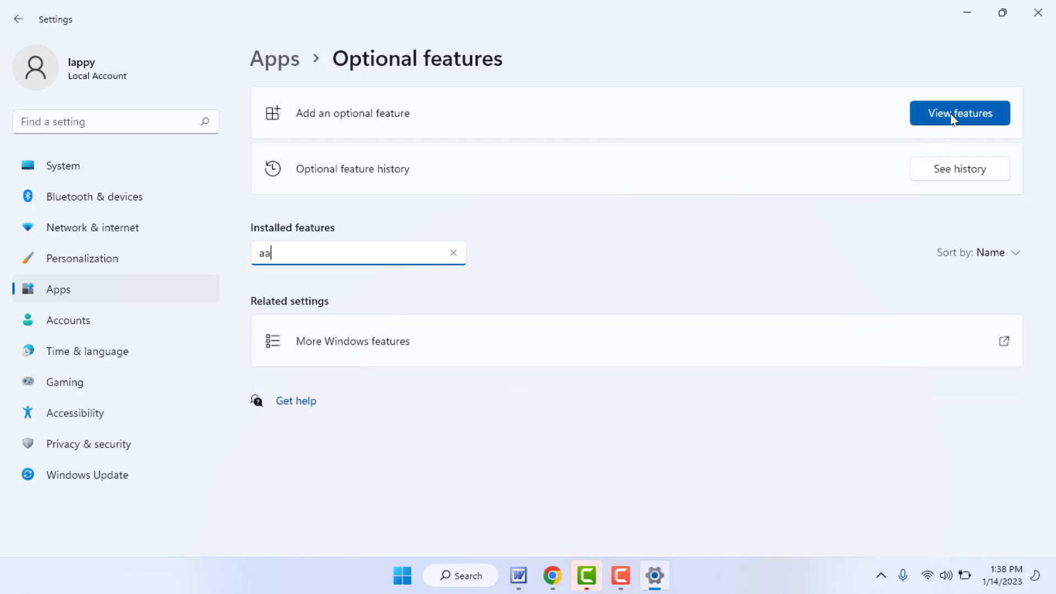
Step: Reopen Settings, confirm Windows Update shows 'You're up to date', then close Settings
click(1036, 21)
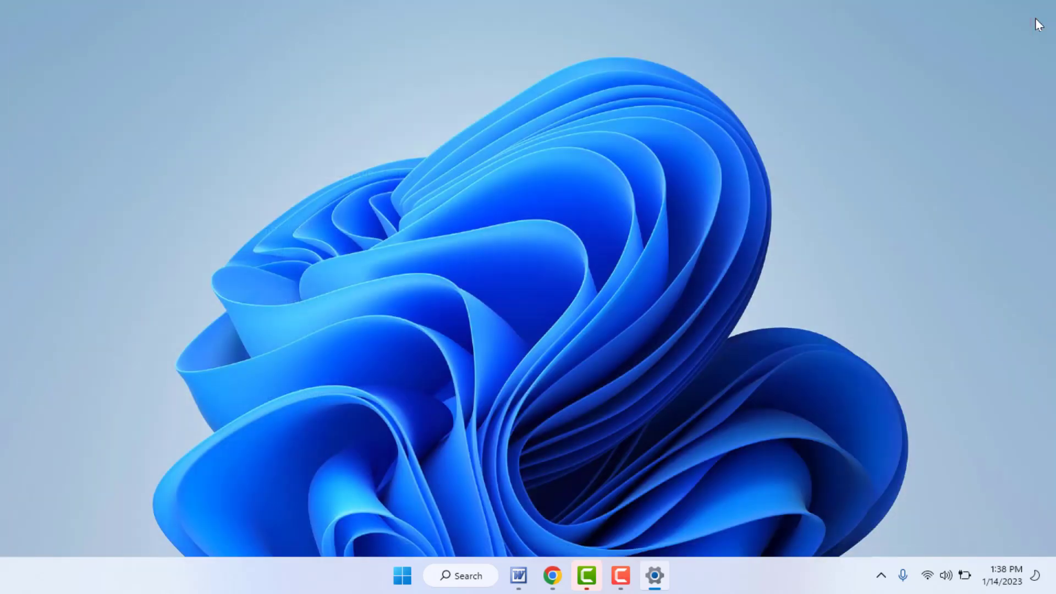
key(super+i)
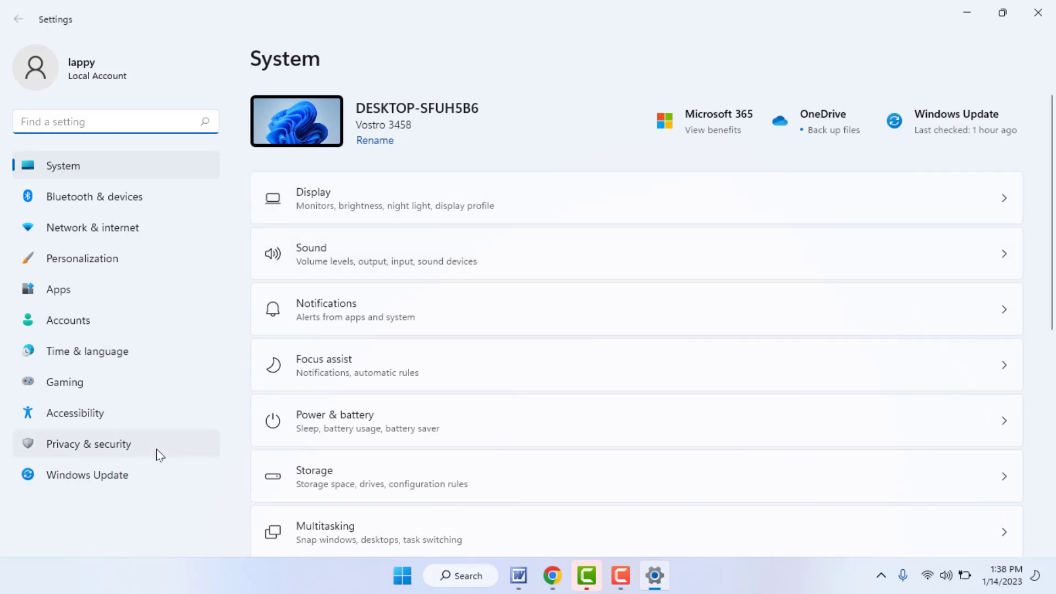
click(131, 476)
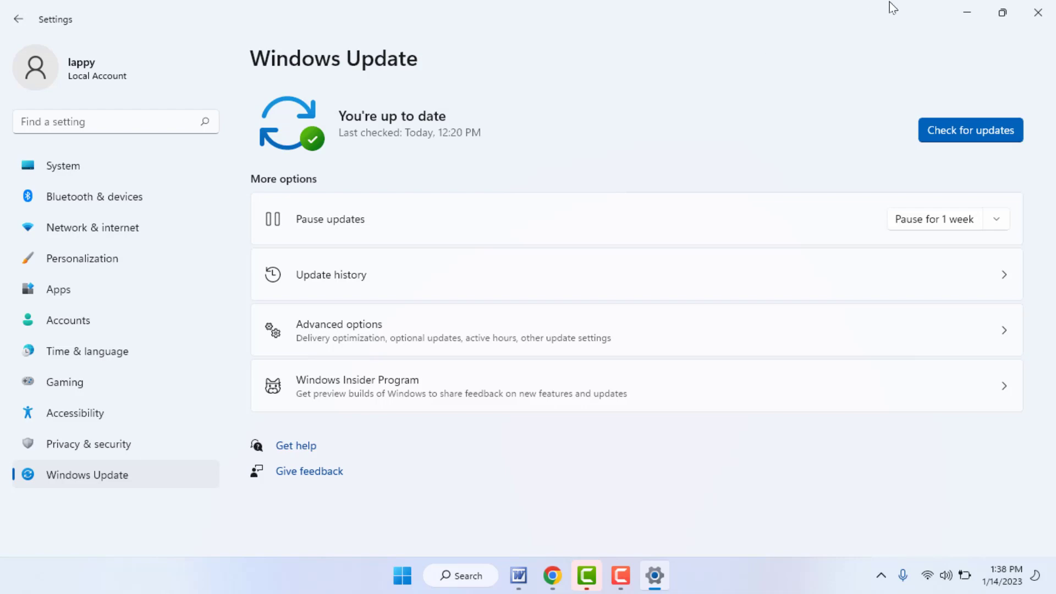
click(1038, 12)
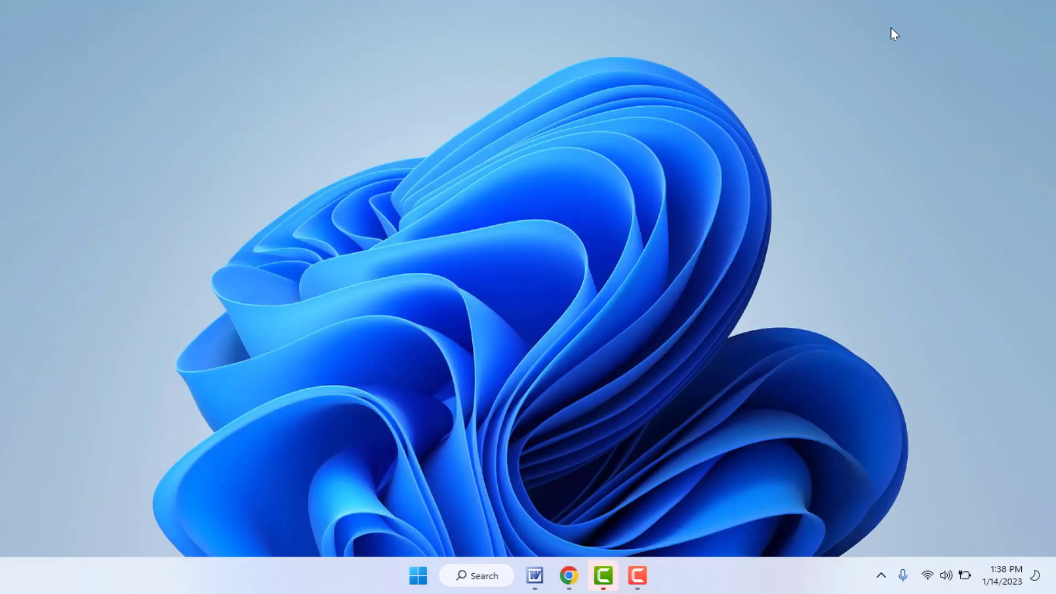
Step: Refresh the desktop, then run Command Prompt as administrator from a 'cmd' Start search
right_click(824, 113)
click(837, 99)
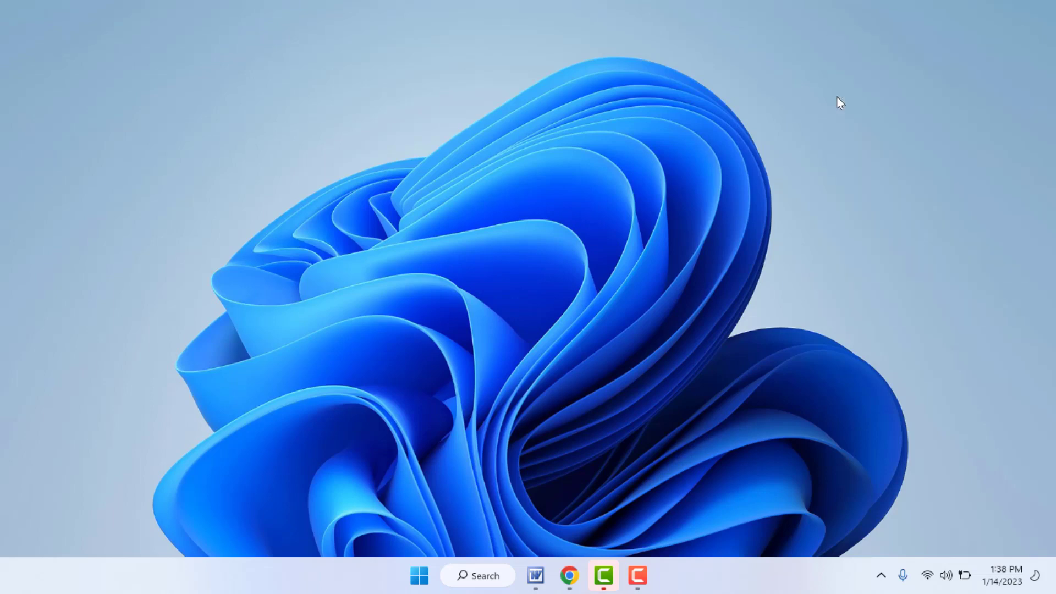
key(super)
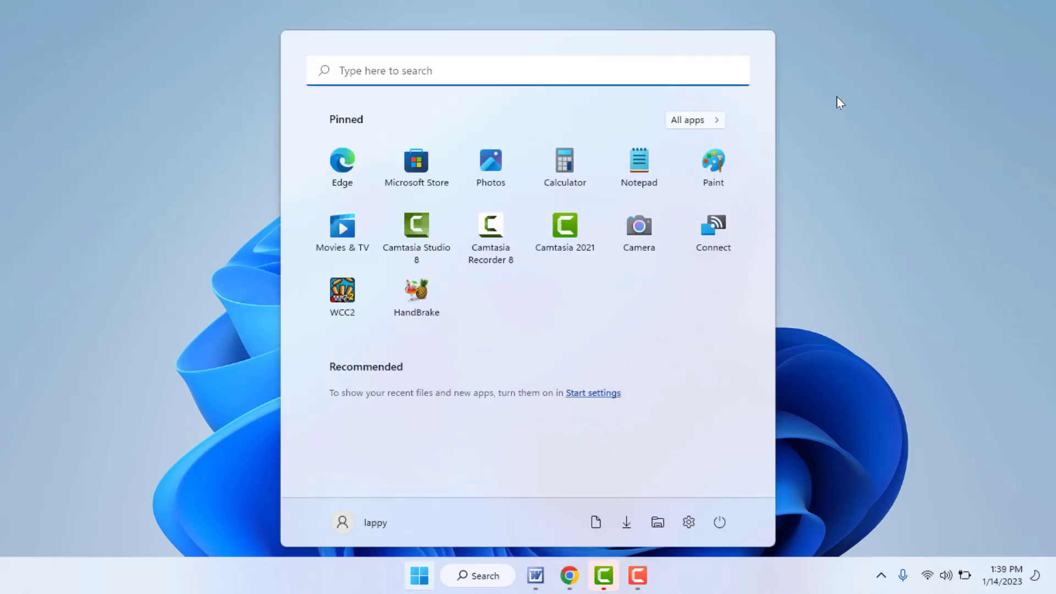
text(cmd)
right_click(351, 187)
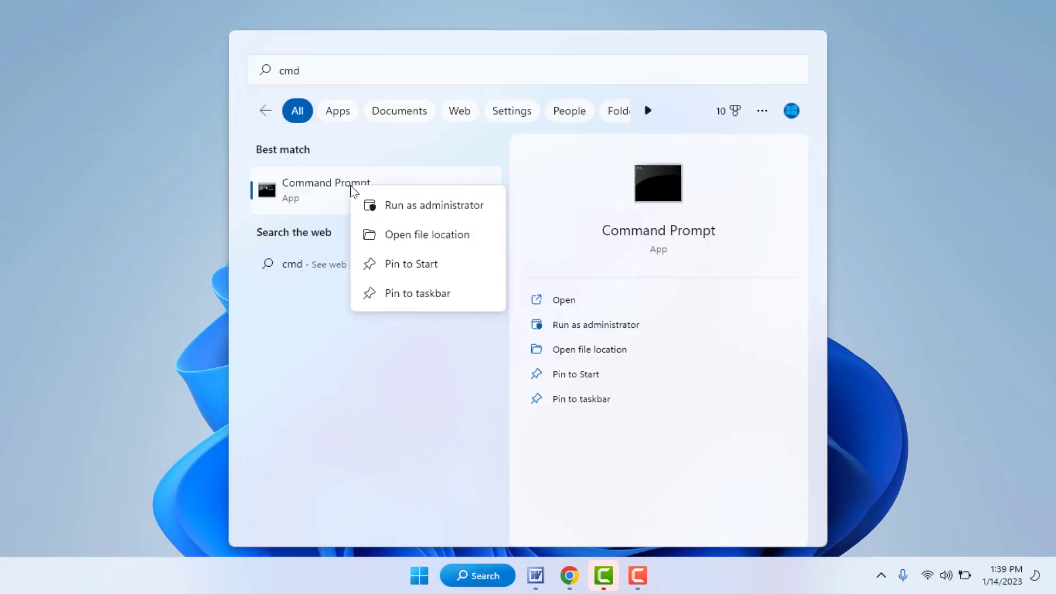
click(425, 209)
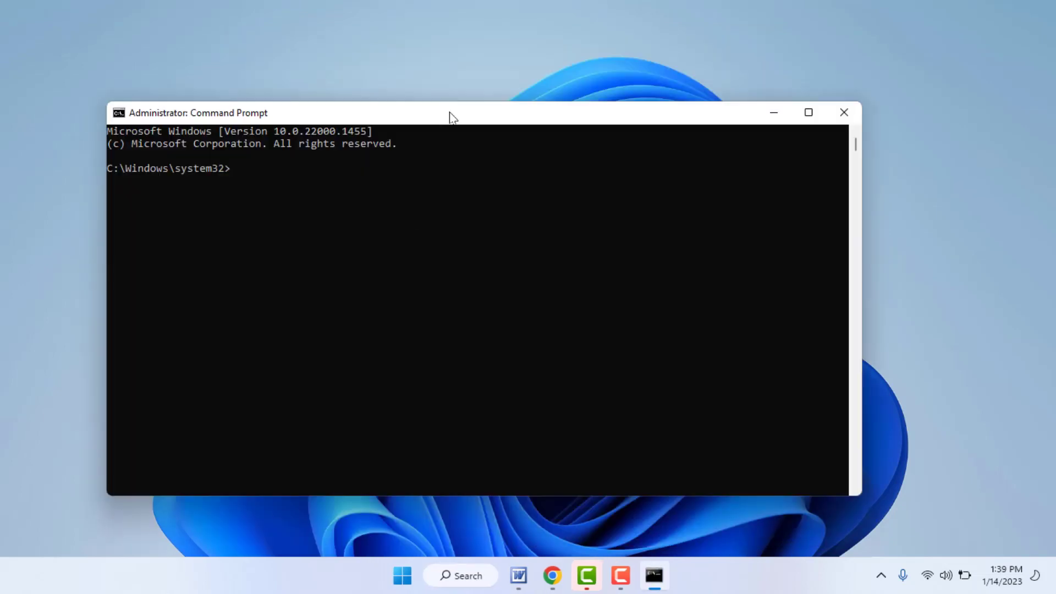
Step: Run sfc /scannow in the elevated Command Prompt, then close the window
text(s)
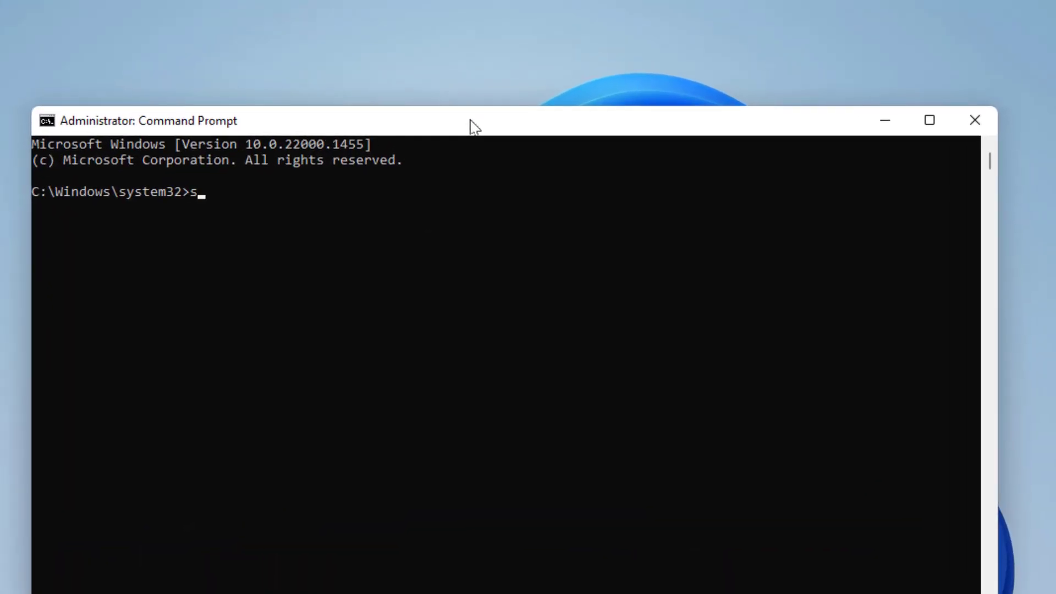
text(fc /scannow)
key(Return)
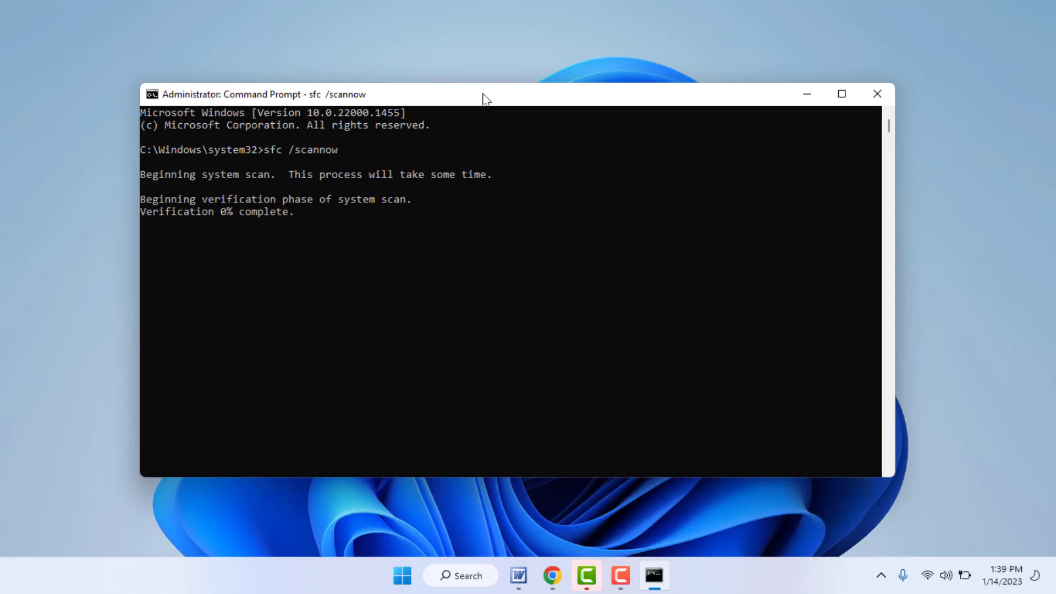
click(869, 94)
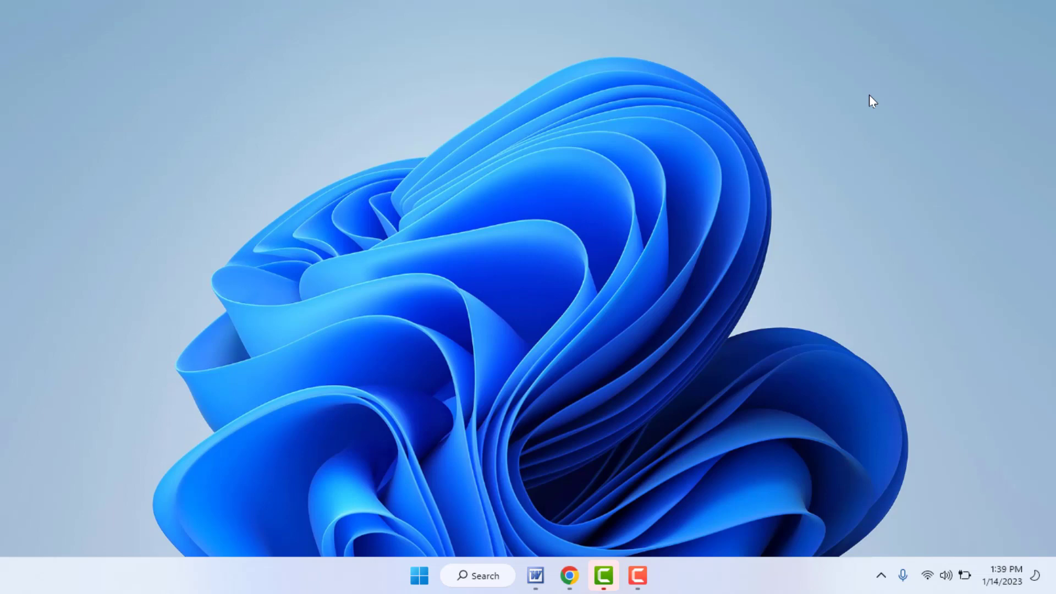
key(super+i)
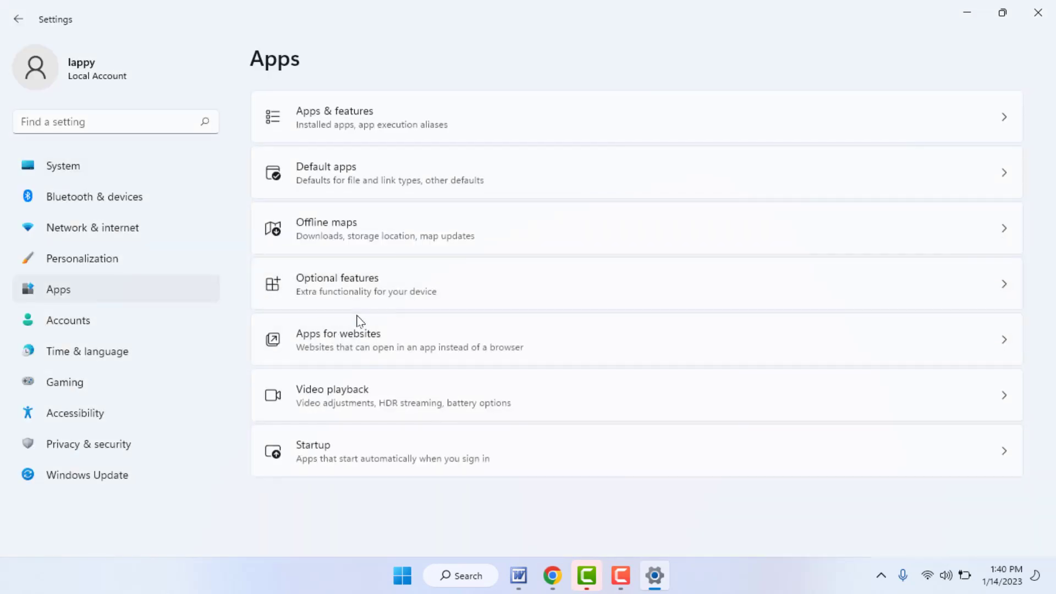
Step: Browse optional features to add, tick Arabic Script Supplemental Fonts, dismiss without installing, and close Settings
click(364, 282)
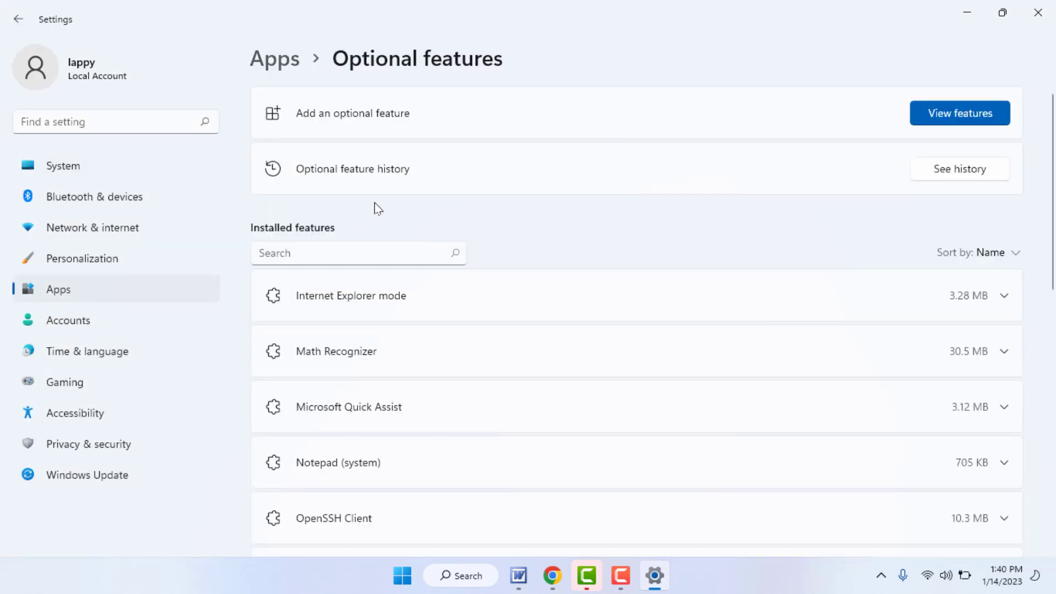
click(410, 114)
click(658, 168)
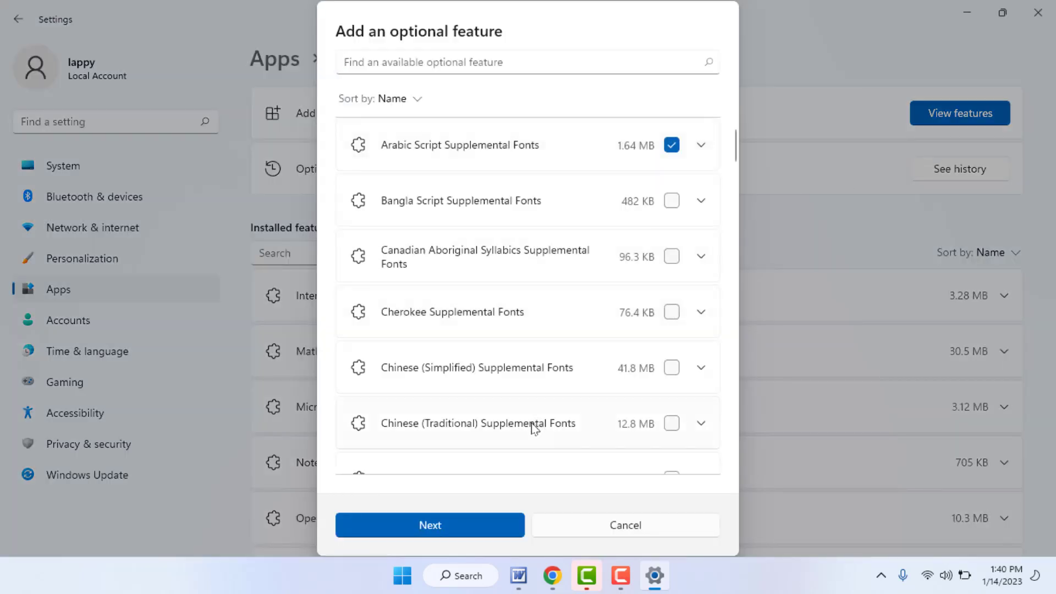
key(Escape)
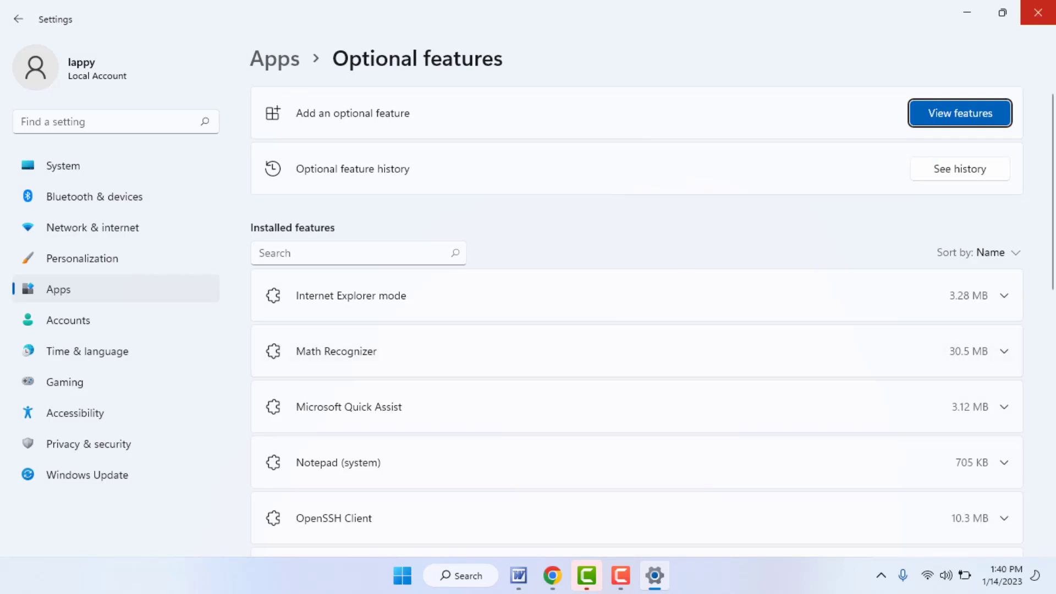
click(1038, 12)
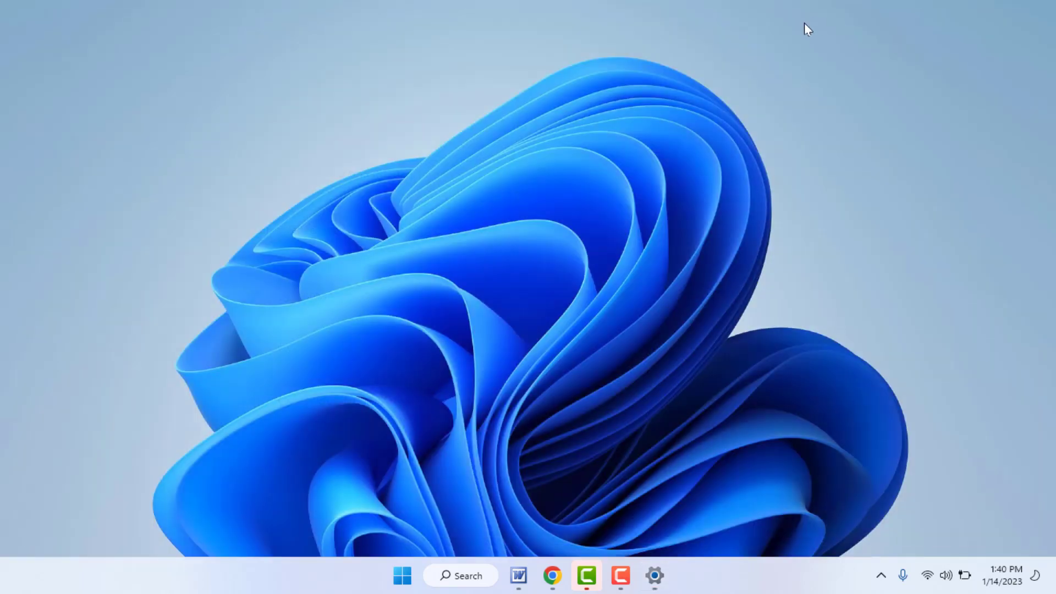
Step: Open the Services app through a 'serv' Start menu search
key(super)
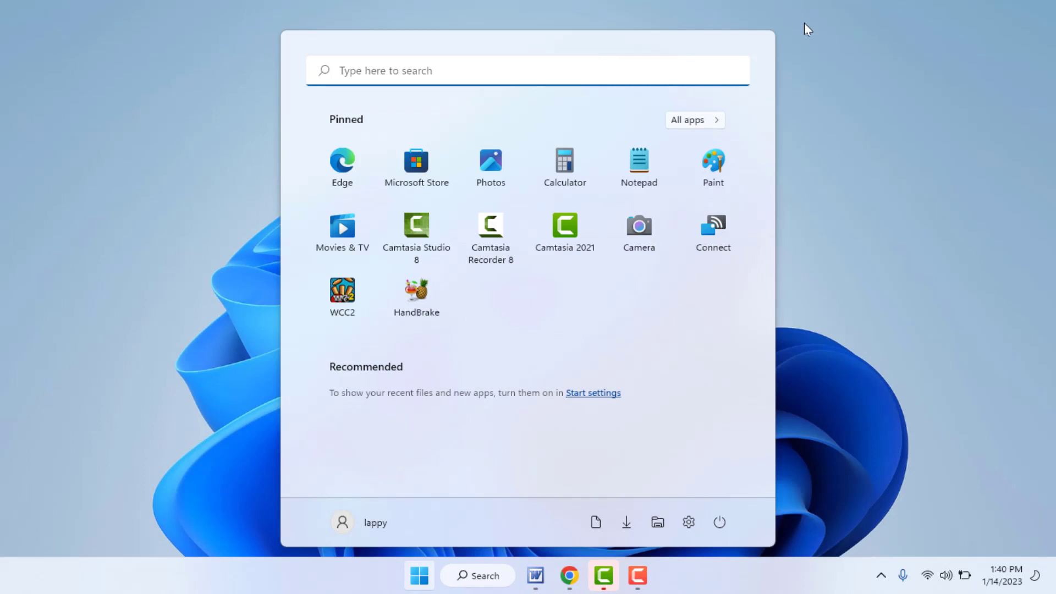
text(serv)
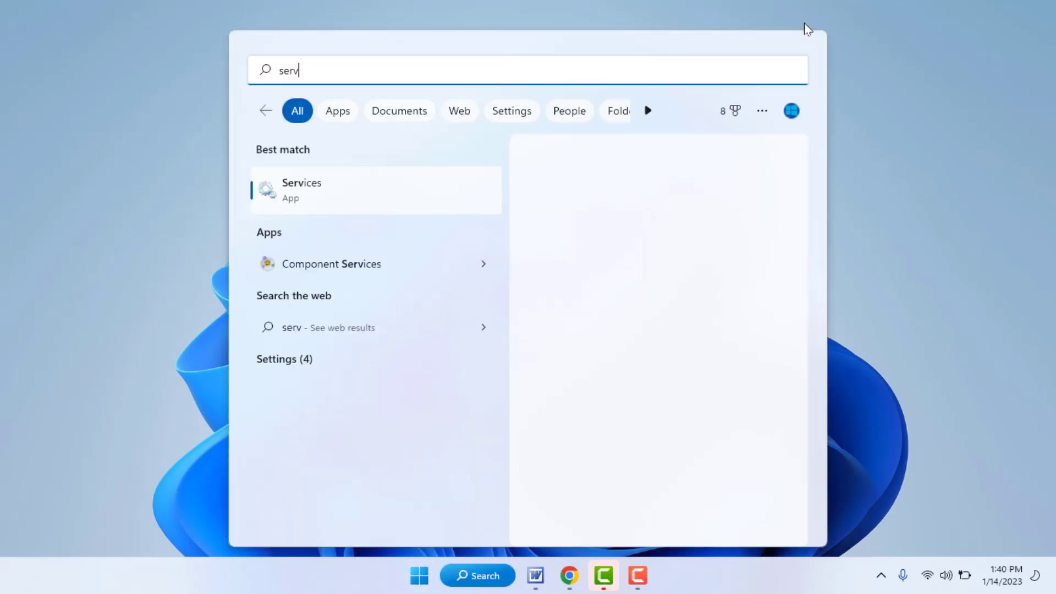
key(Return)
key(Down)
key(Down)
key(Down)
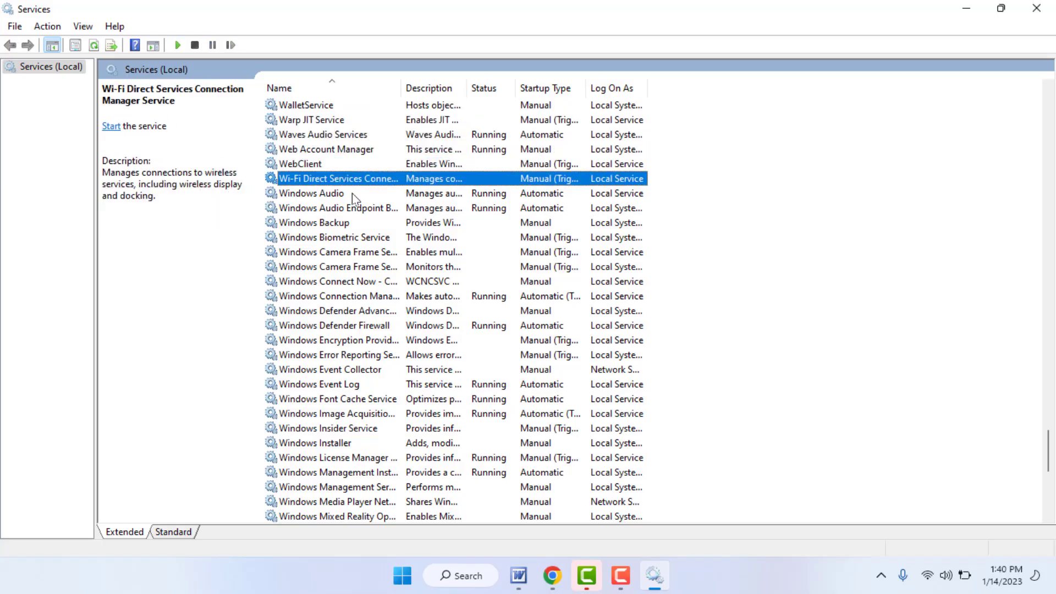
click(352, 193)
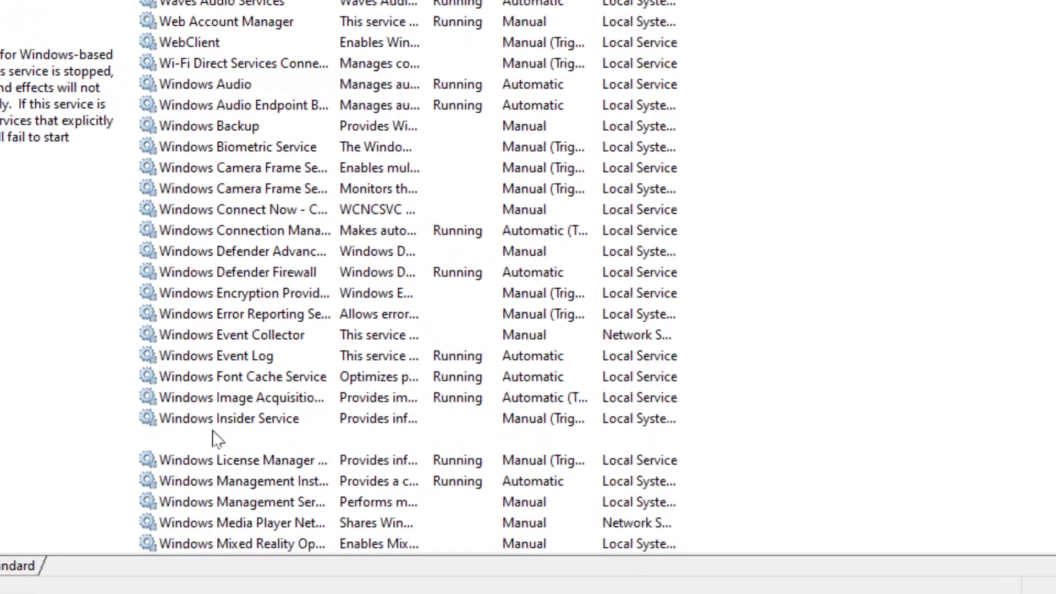
Step: Start the Windows Installer service from its properties, then close the dialog and Services
double_click(215, 438)
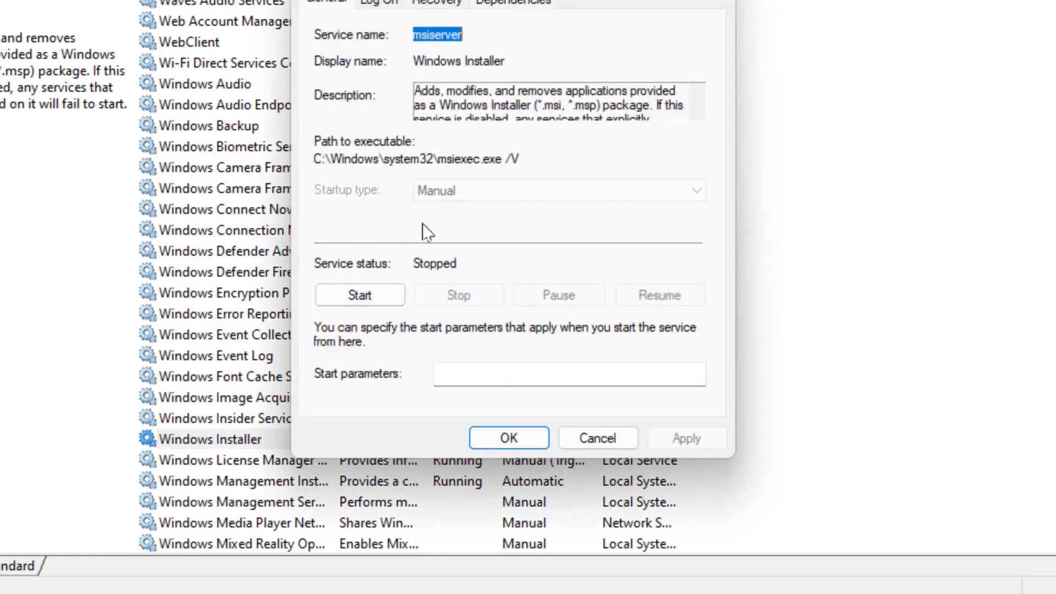
click(373, 296)
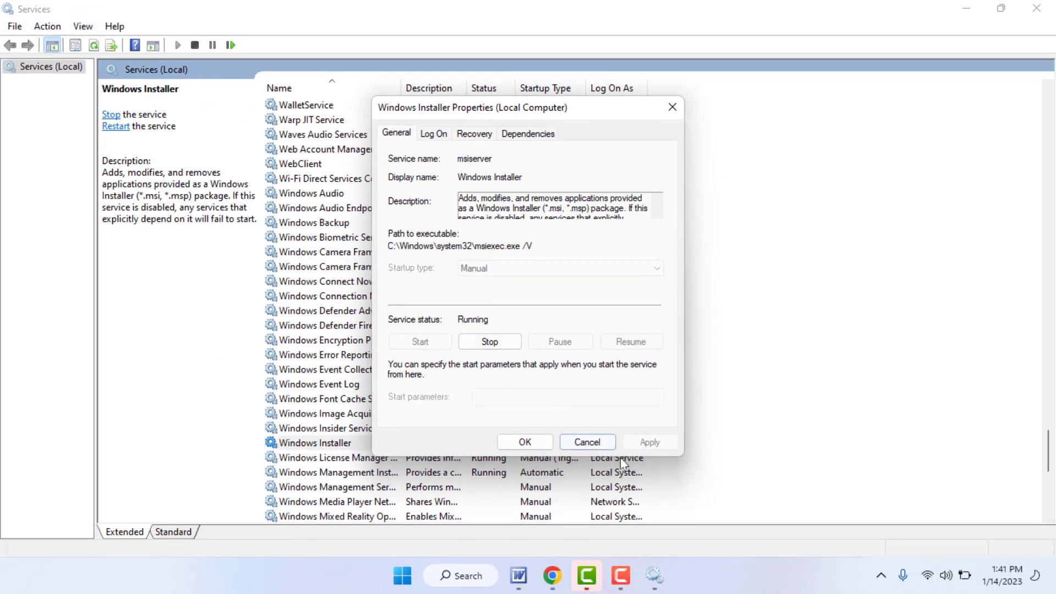
key(alt+F4)
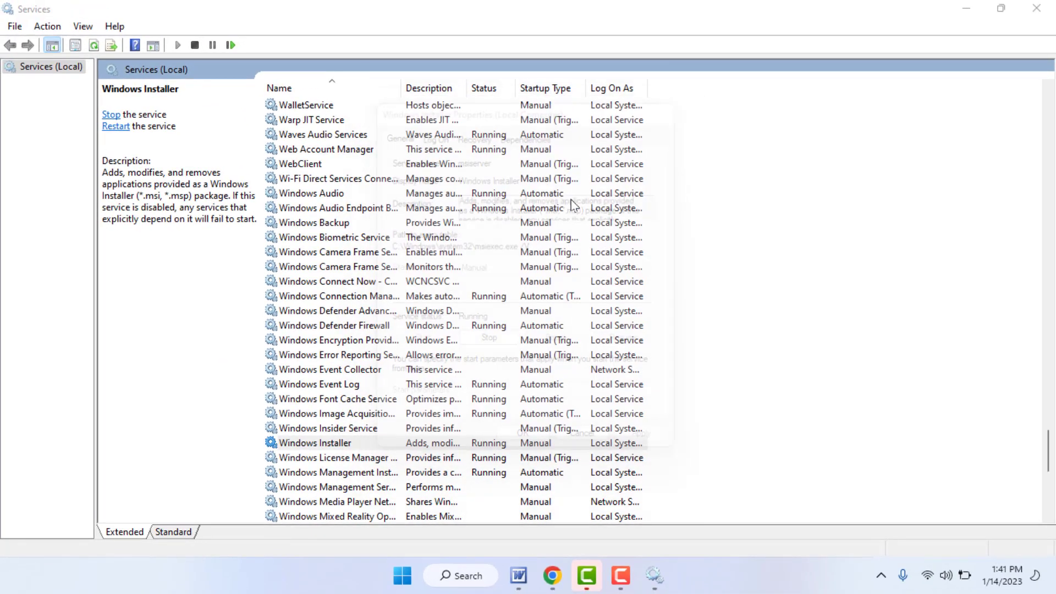
key(alt+F4)
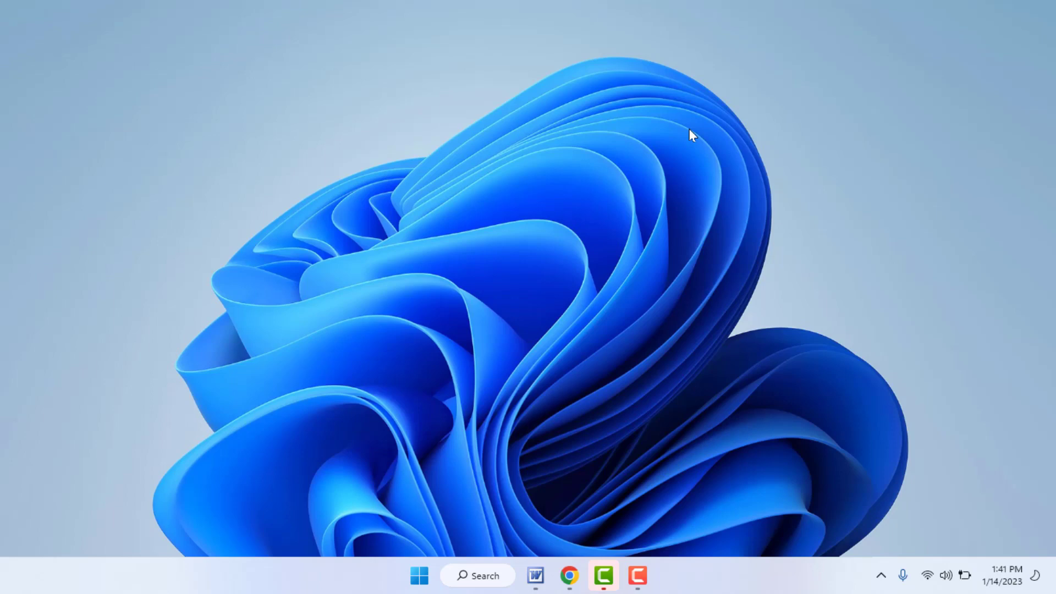
key(super+i)
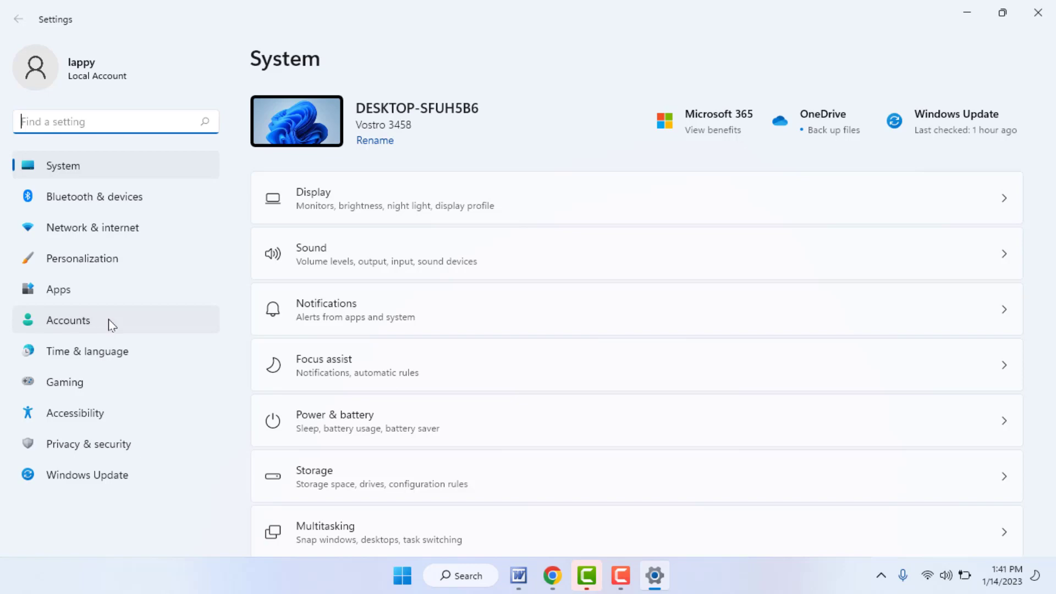
click(1038, 12)
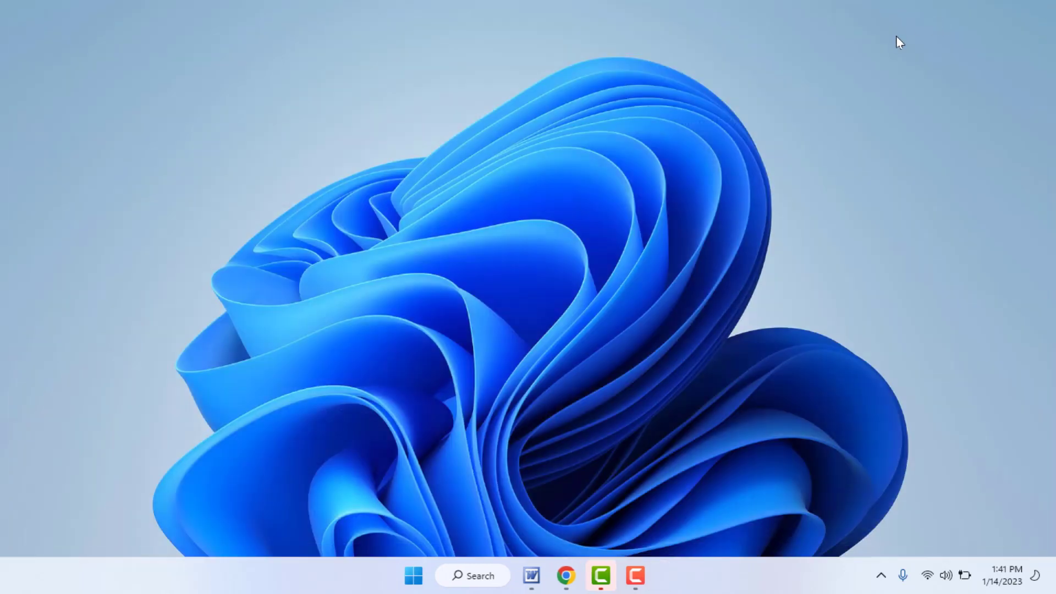